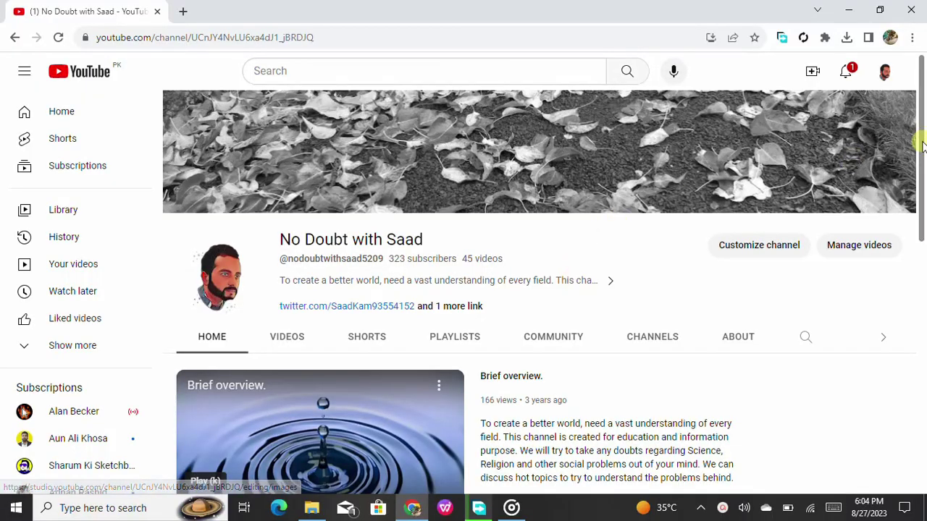
Step: Show Chrome's Bookmark manager with the four bookmarks in the bookmarks bar folder
drag(923, 145, 766, 321)
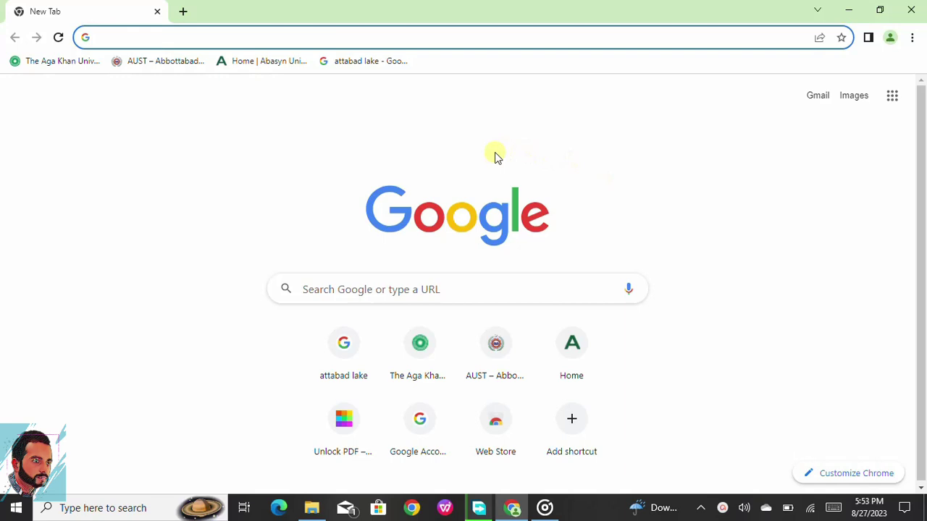
click(913, 40)
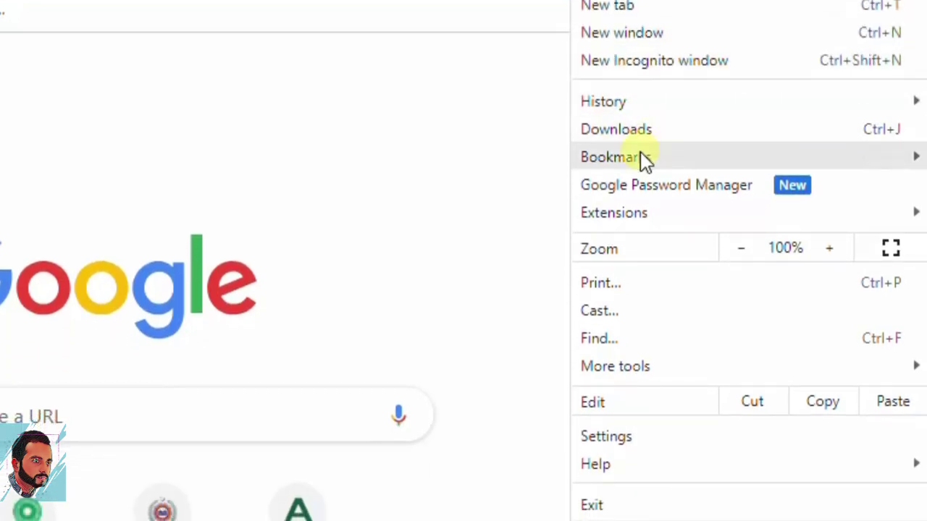
mouse_move(743, 147)
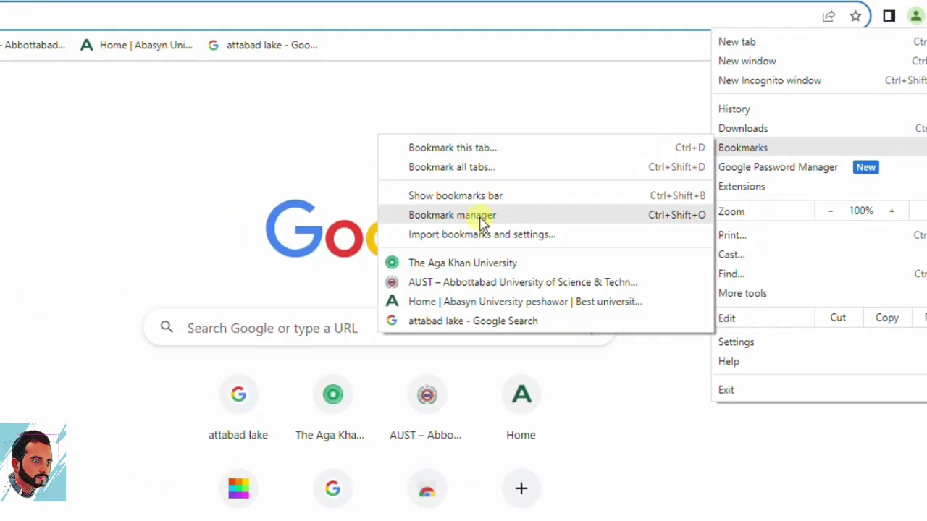
click(482, 217)
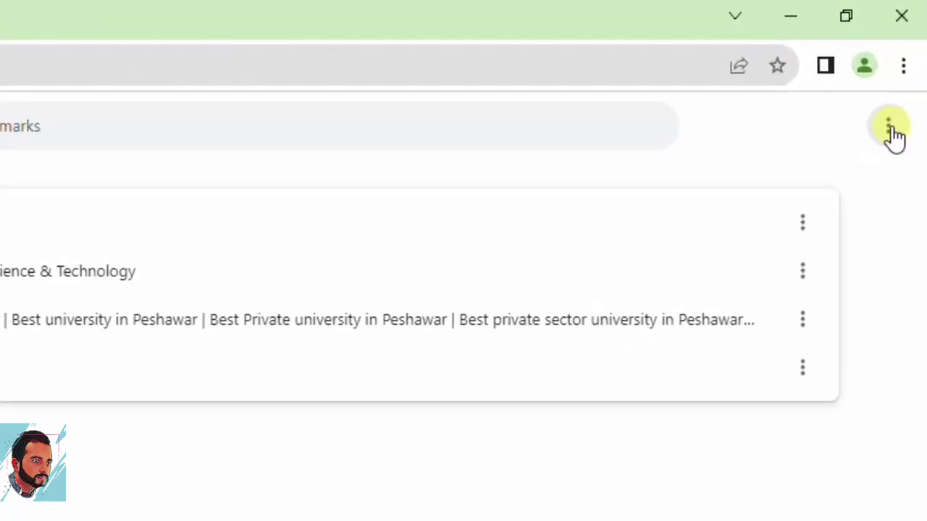
Step: Export the bookmarks as HTML to Desktop > Bookmarks under the name bookmarks_1
click(890, 129)
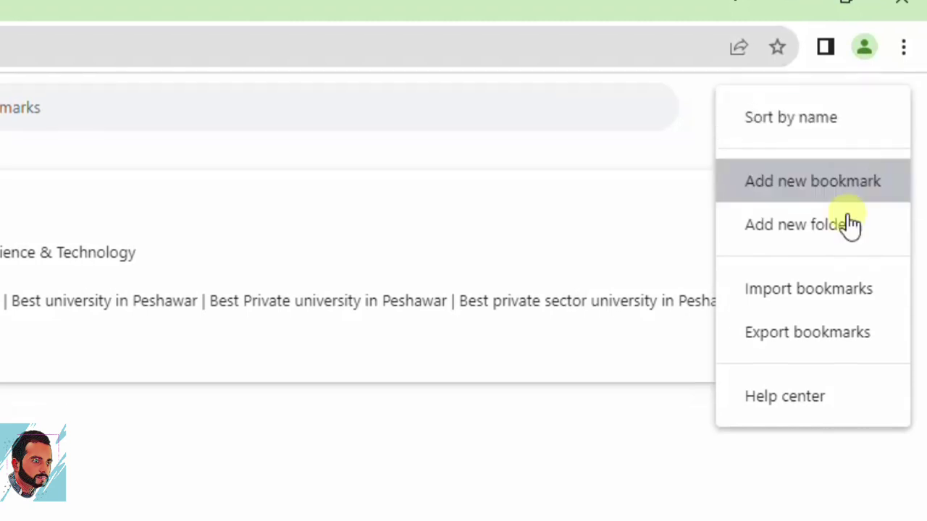
click(807, 310)
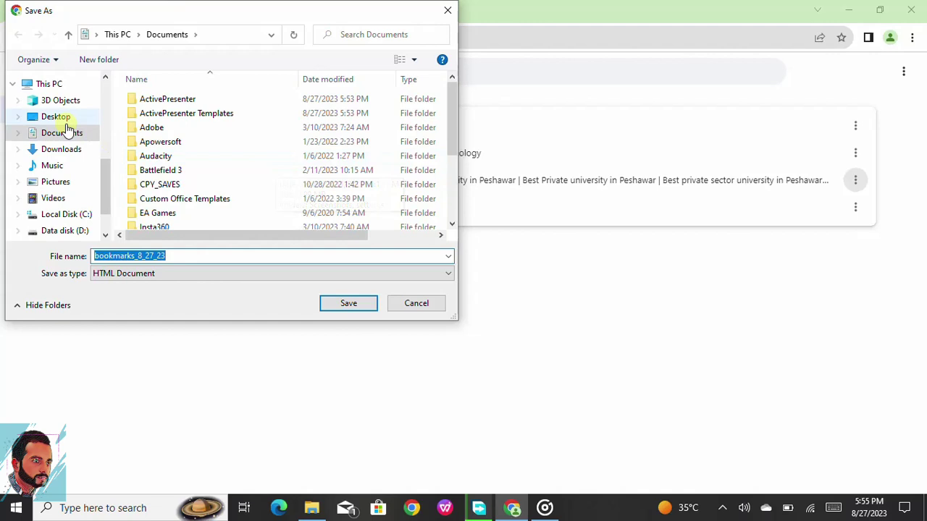
click(56, 116)
double_click(178, 128)
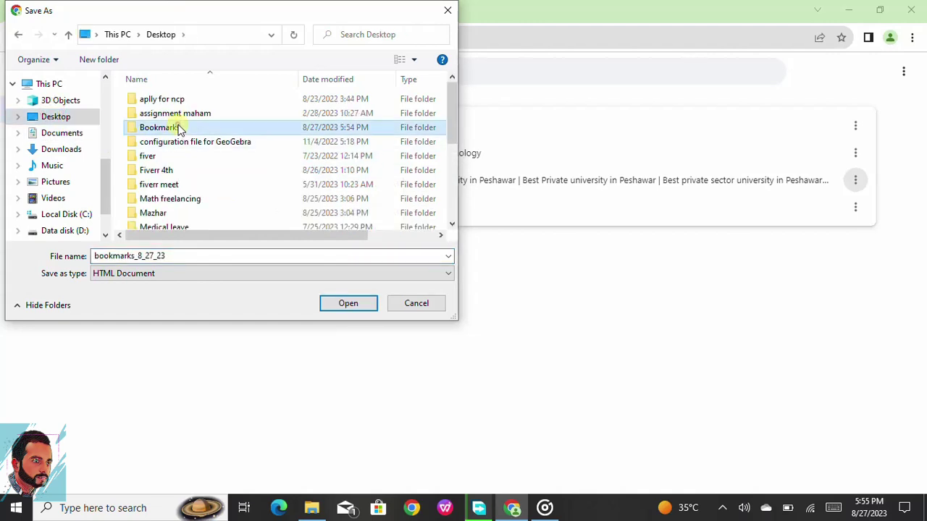
double_click(166, 255)
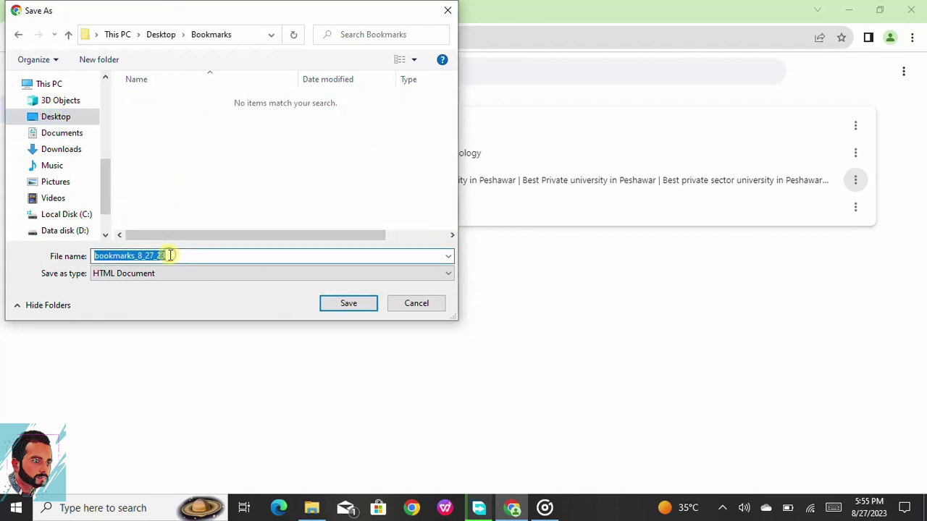
click(170, 254)
text(1)
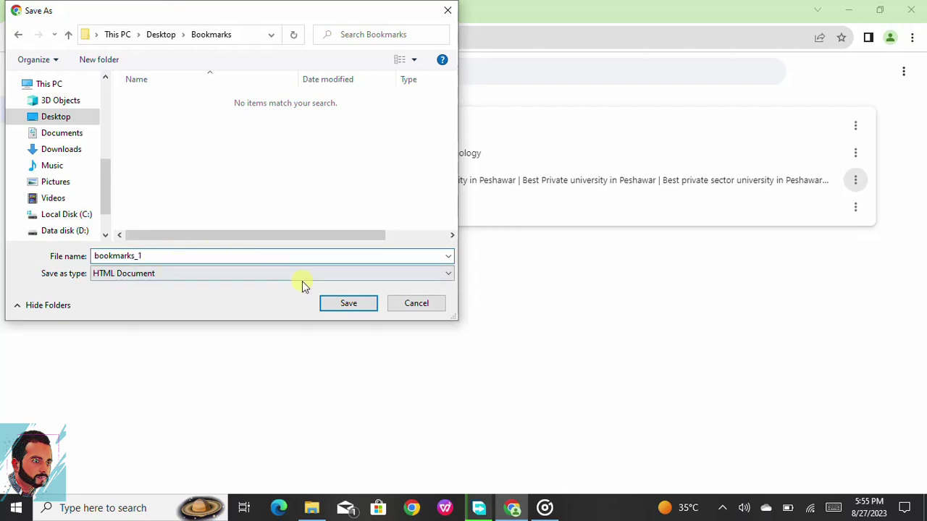
Step: Save bookmarks_1 and find it in the Desktop Bookmarks folder in File Explorer
click(346, 304)
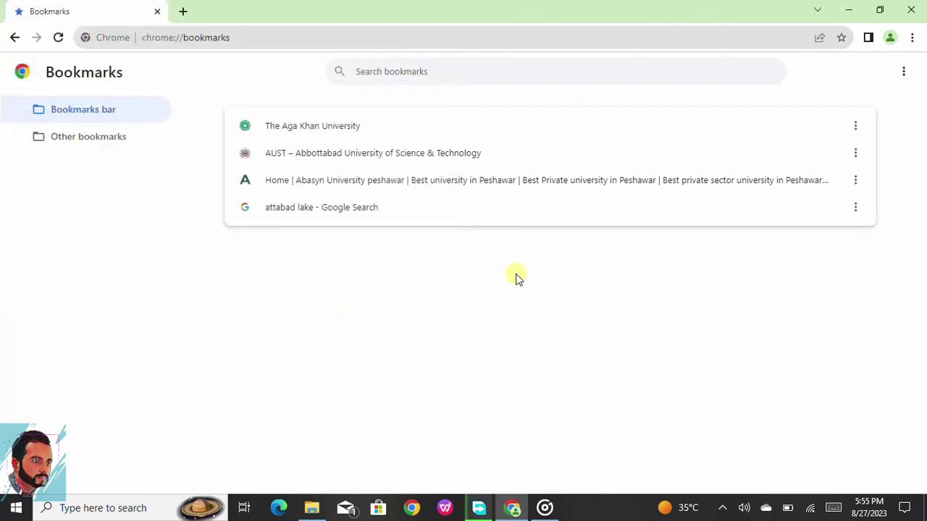
click(311, 507)
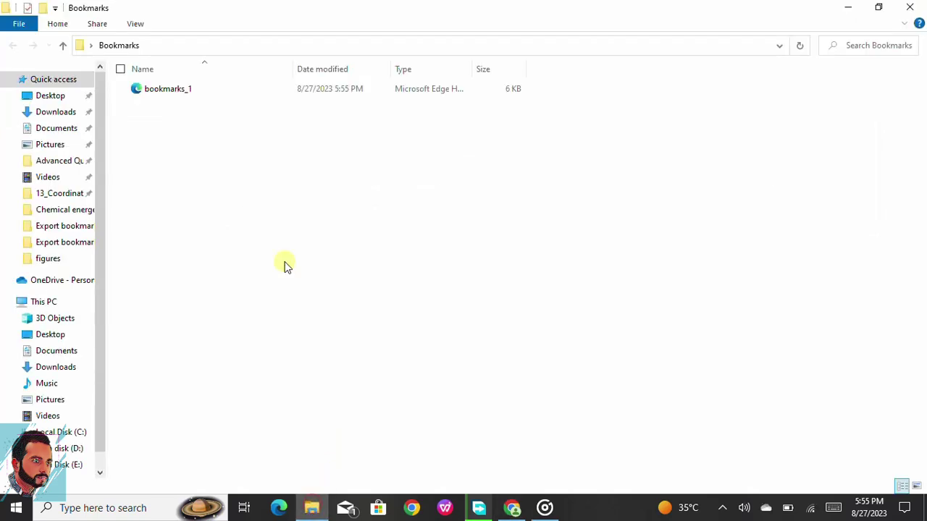
click(283, 94)
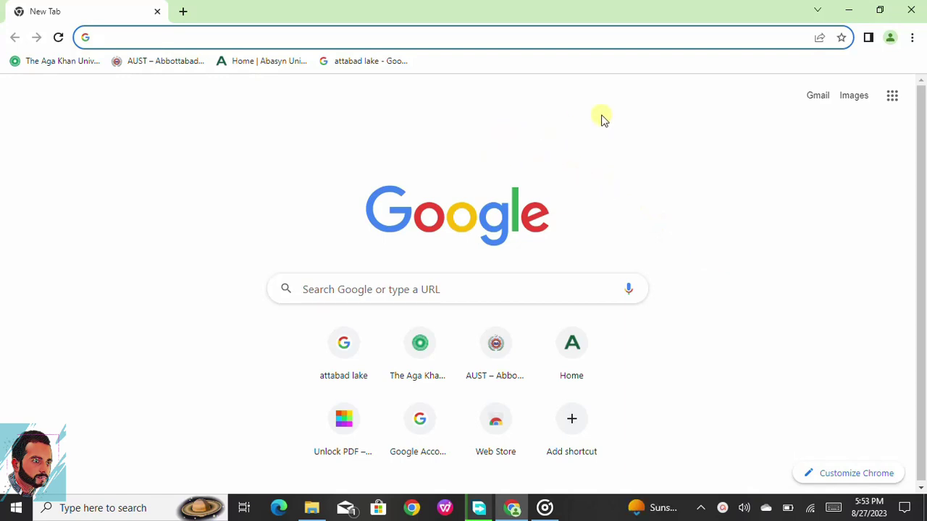
Step: Reopen the Bookmark manager in a new tab, still listing the four bookmarks
click(914, 40)
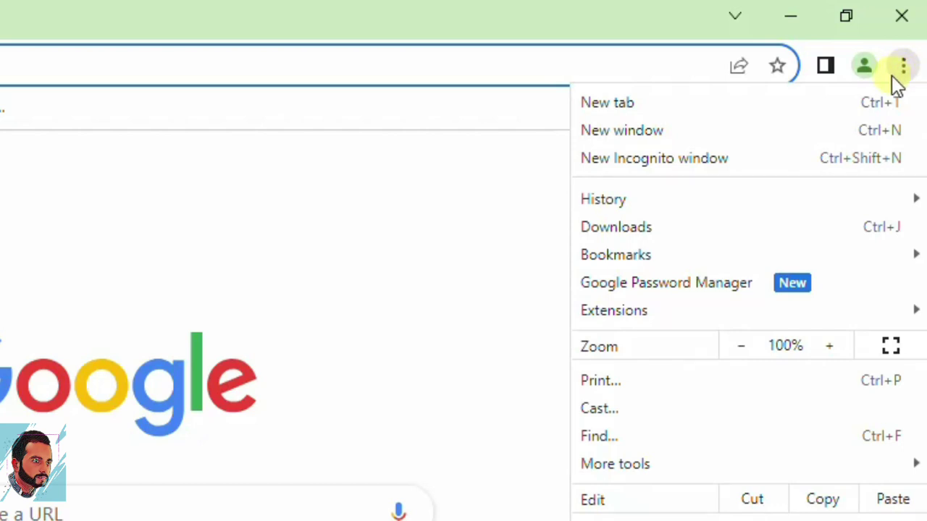
mouse_move(642, 181)
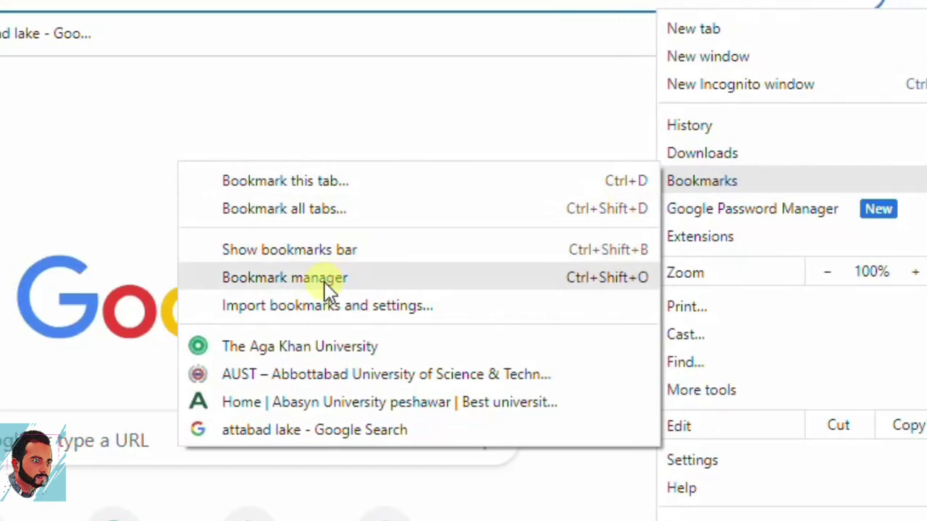
click(328, 290)
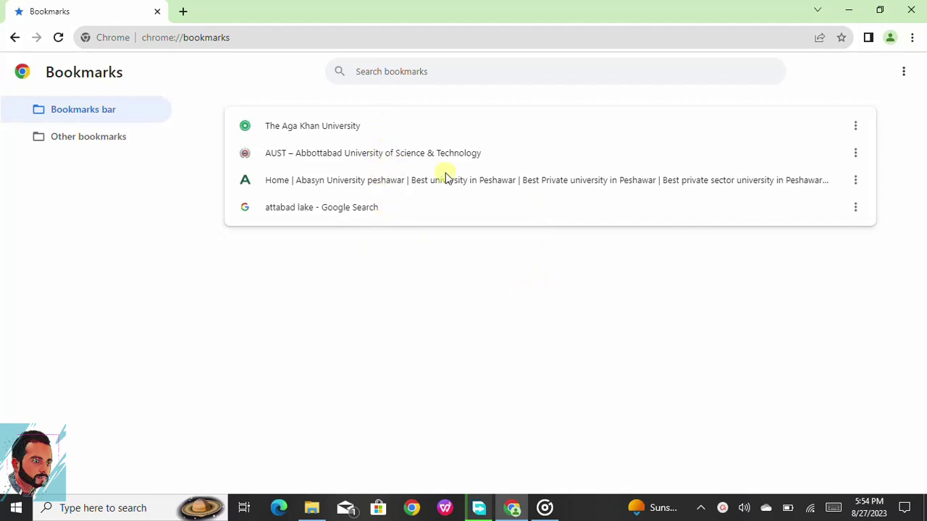
Step: Import the bookmarks_1 file, adding an Imported folder below the existing four bookmarks
click(905, 73)
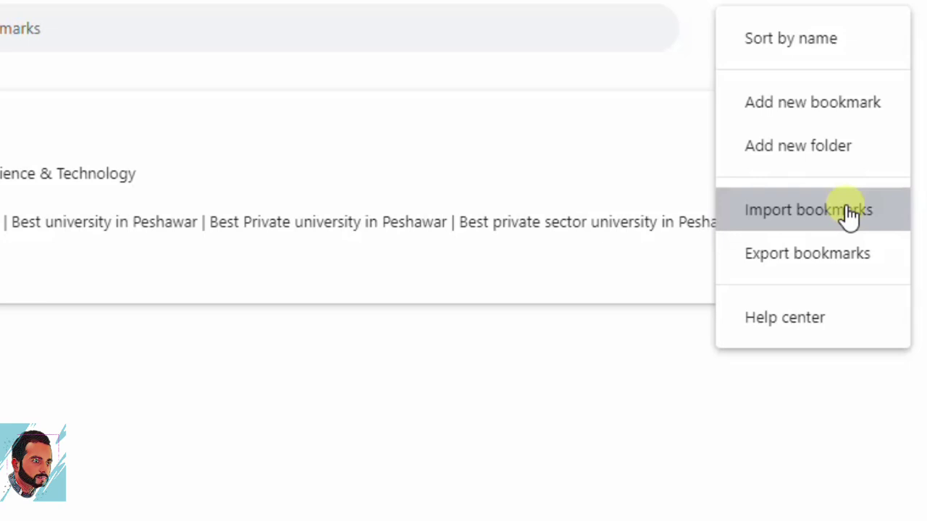
click(849, 215)
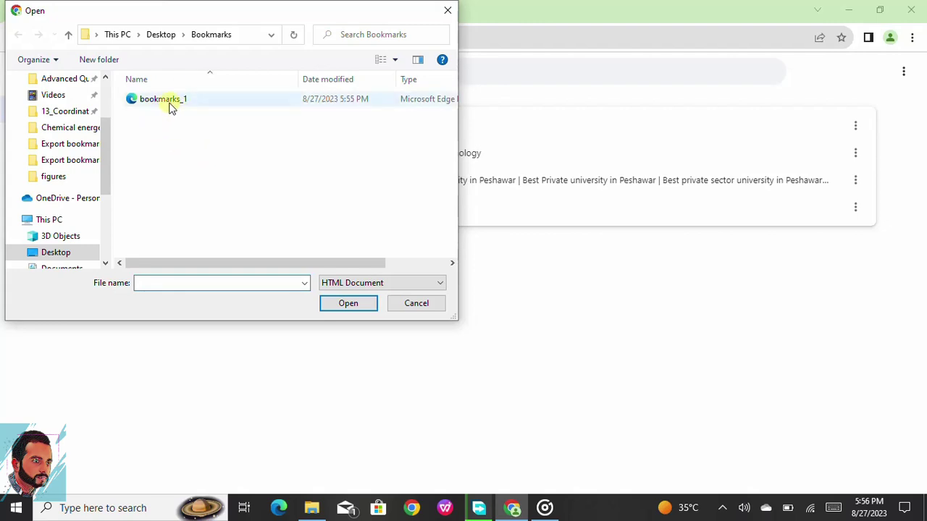
click(214, 100)
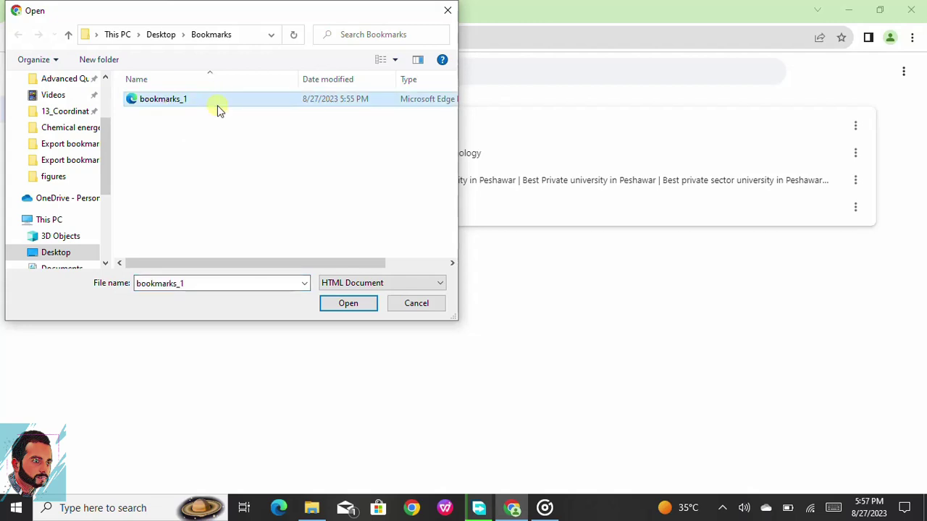
click(350, 305)
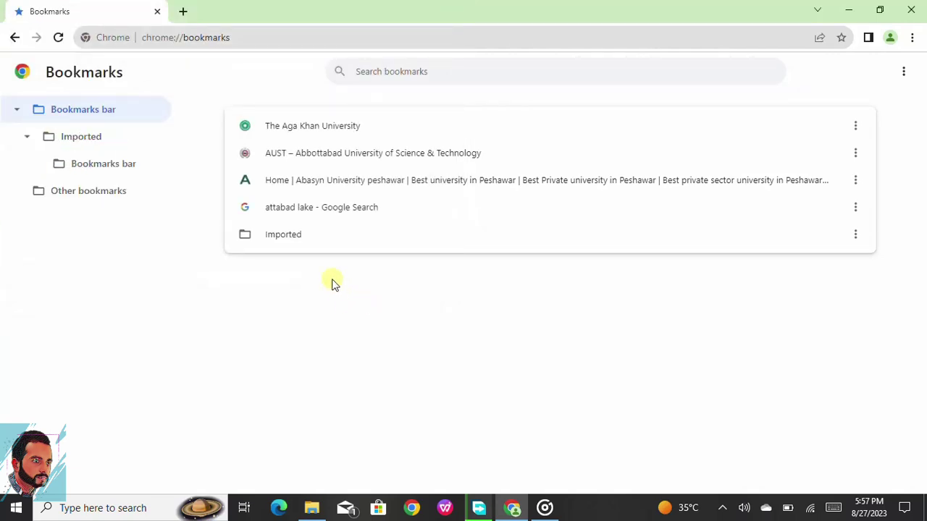
Step: Open Imported and its nested Bookmarks bar folder to see the four restored bookmarks
double_click(283, 240)
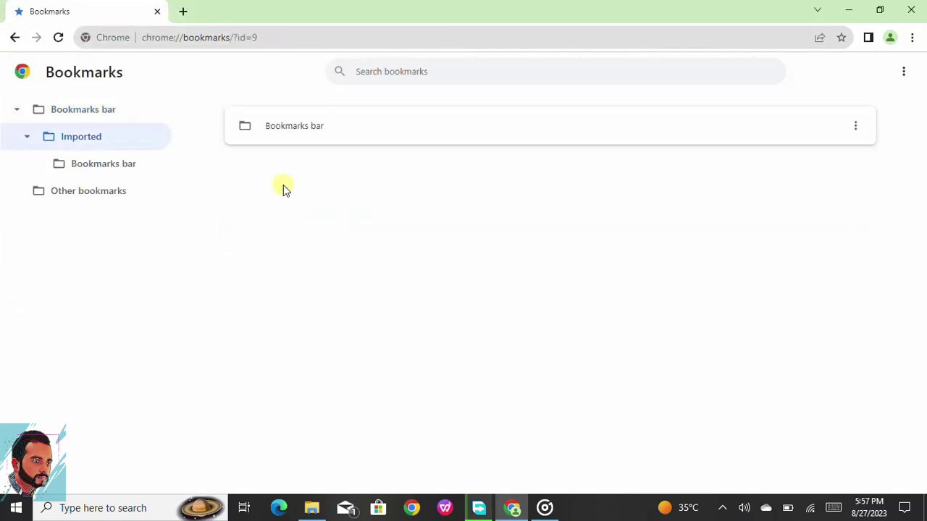
double_click(293, 134)
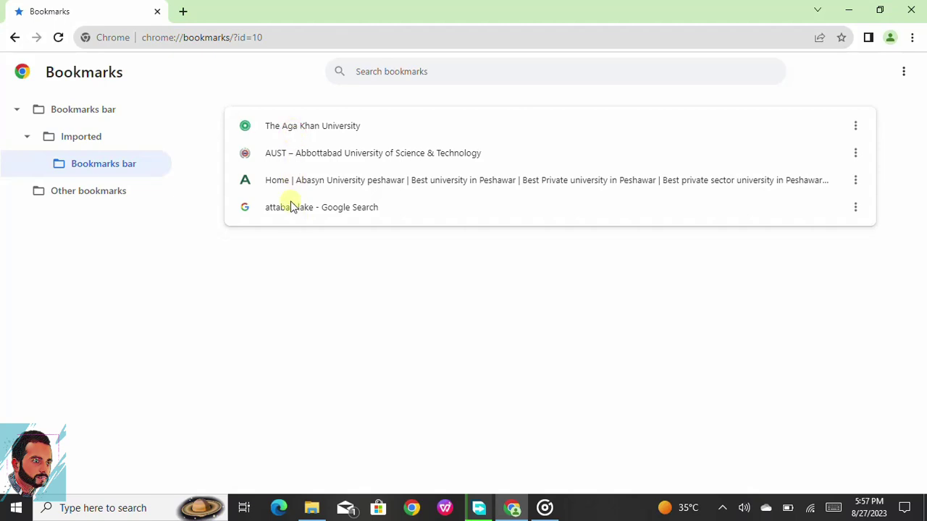